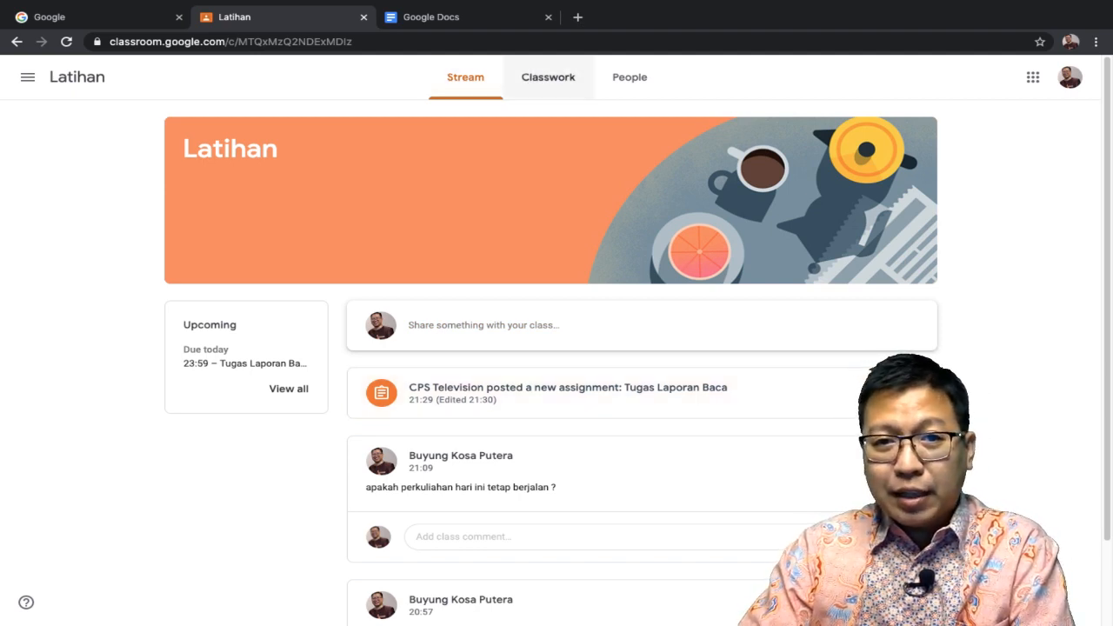
Step: Open the details of the Tugas Laporan Baca assignment from the Latihan class's classwork and dismiss the introductory tip
click(548, 78)
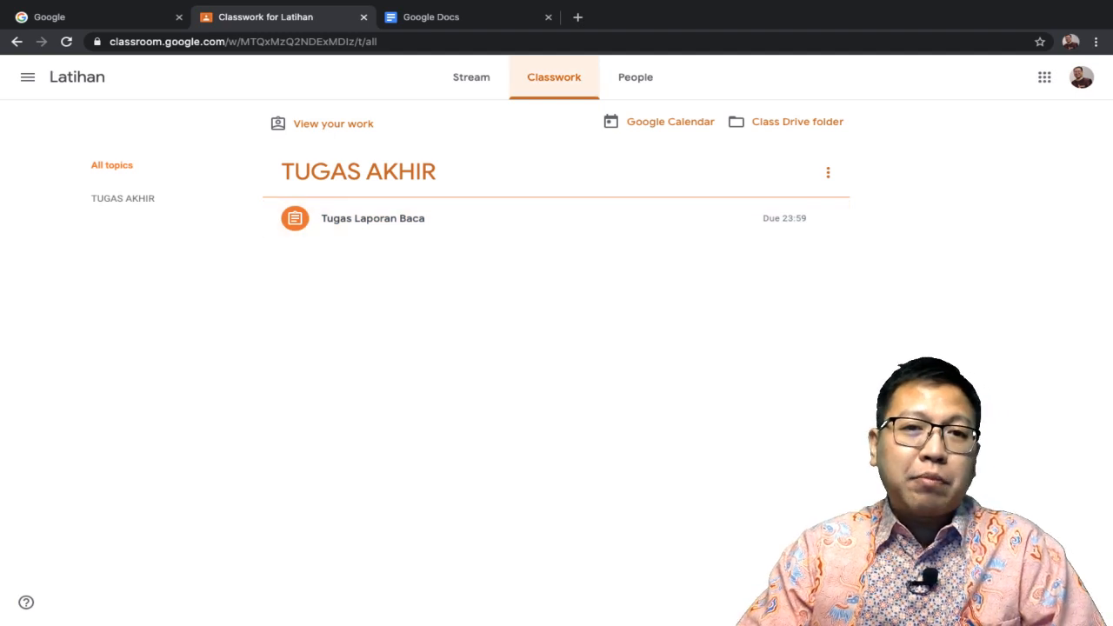
click(471, 76)
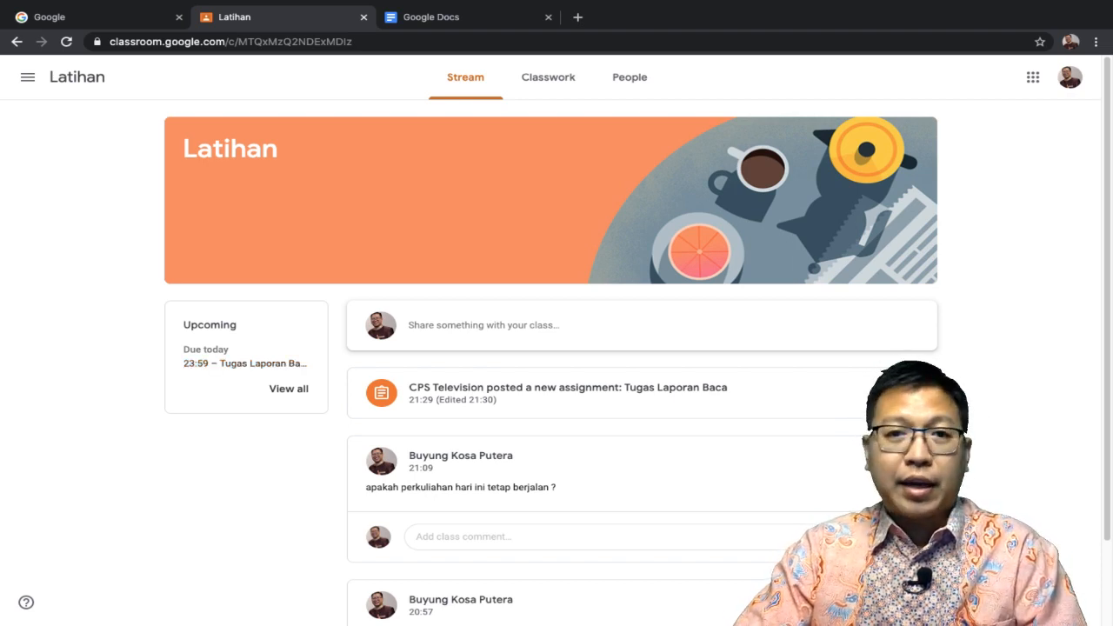
click(548, 77)
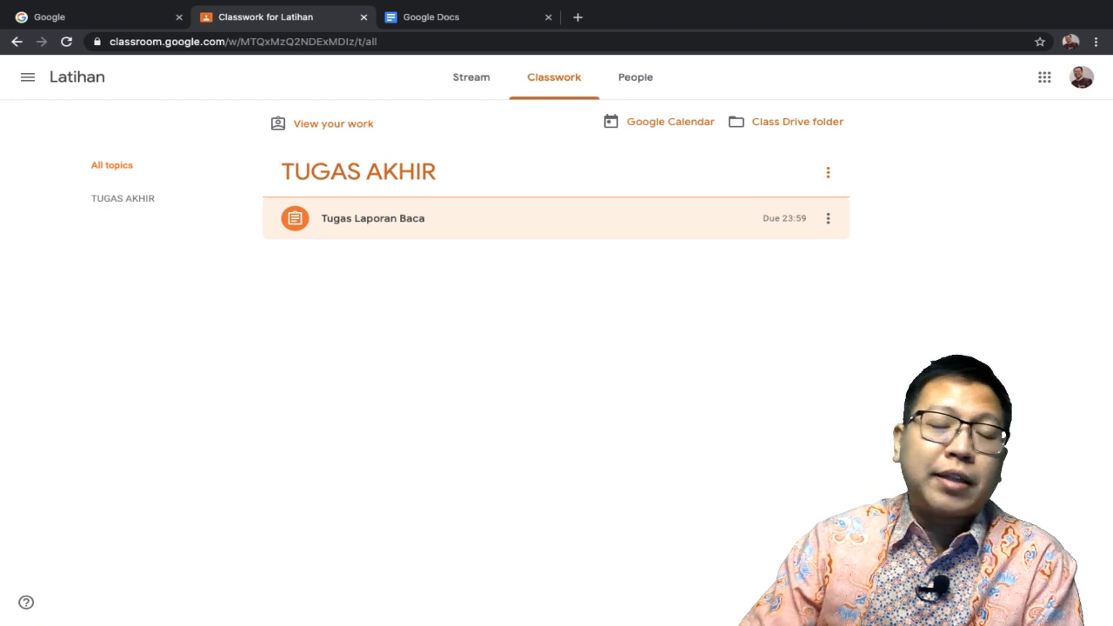
click(372, 219)
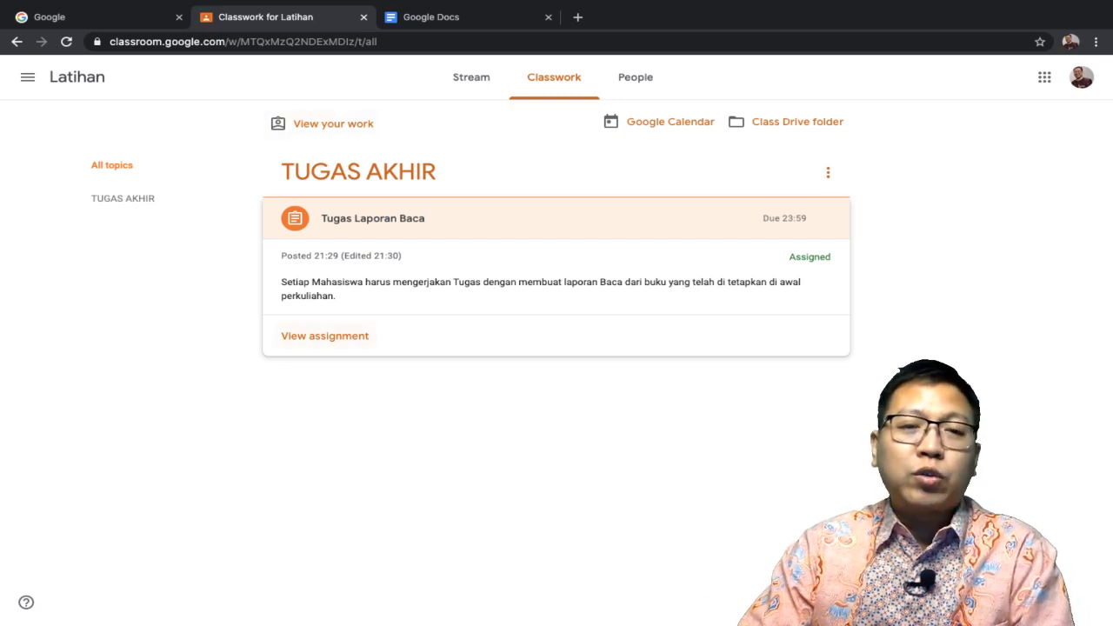
click(324, 335)
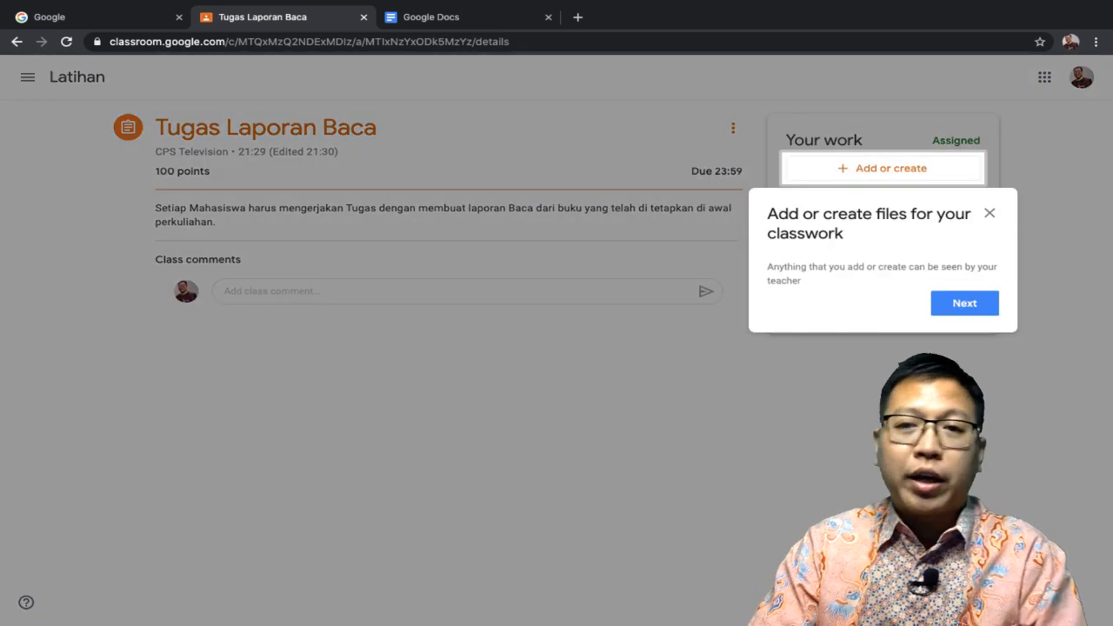
click(990, 213)
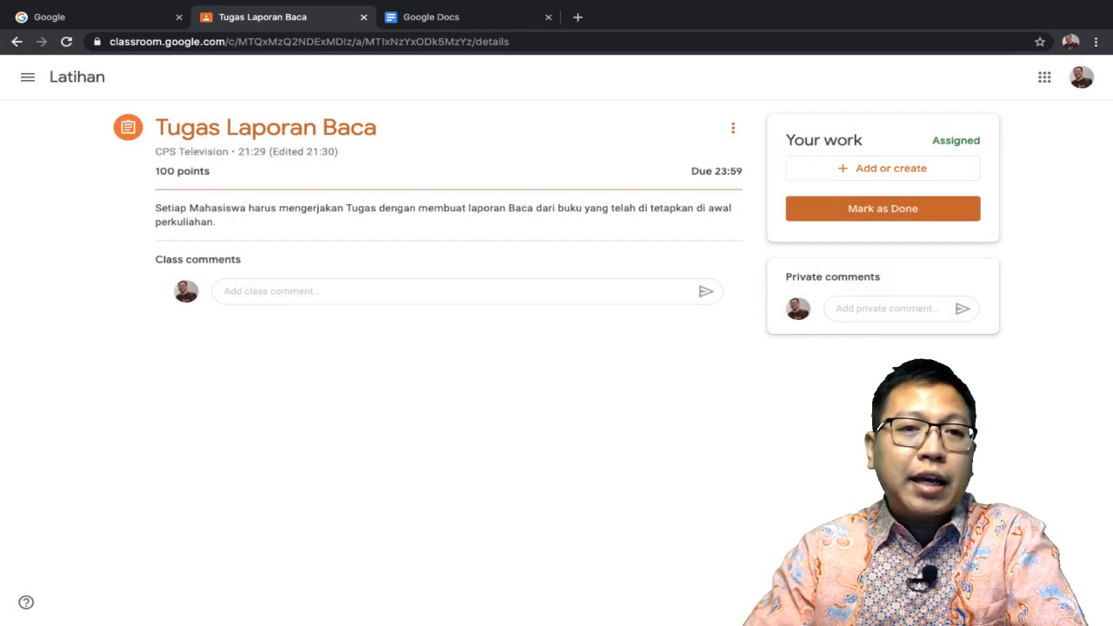
Step: Return to the Latihan class stream and reopen the Tugas Laporan Baca assignment through the classwork list
click(77, 77)
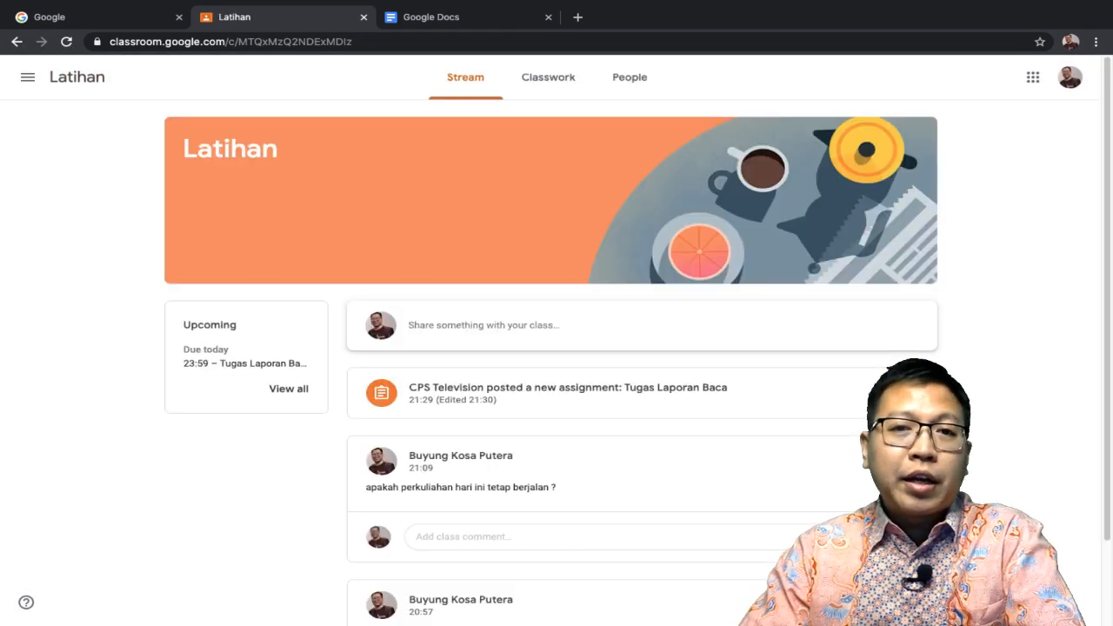
click(548, 77)
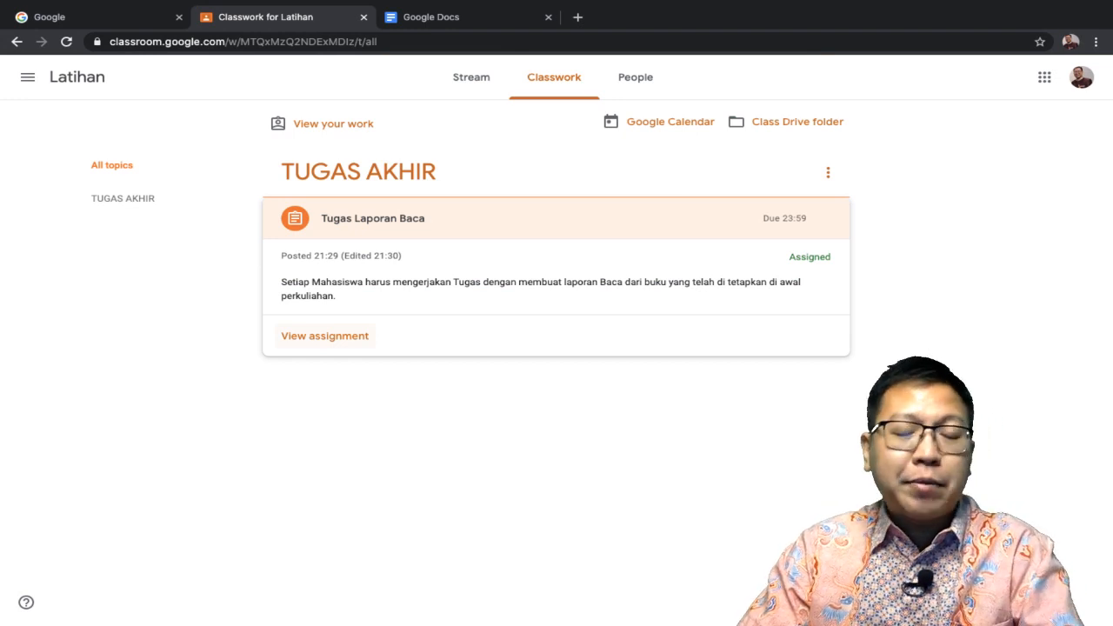
click(324, 336)
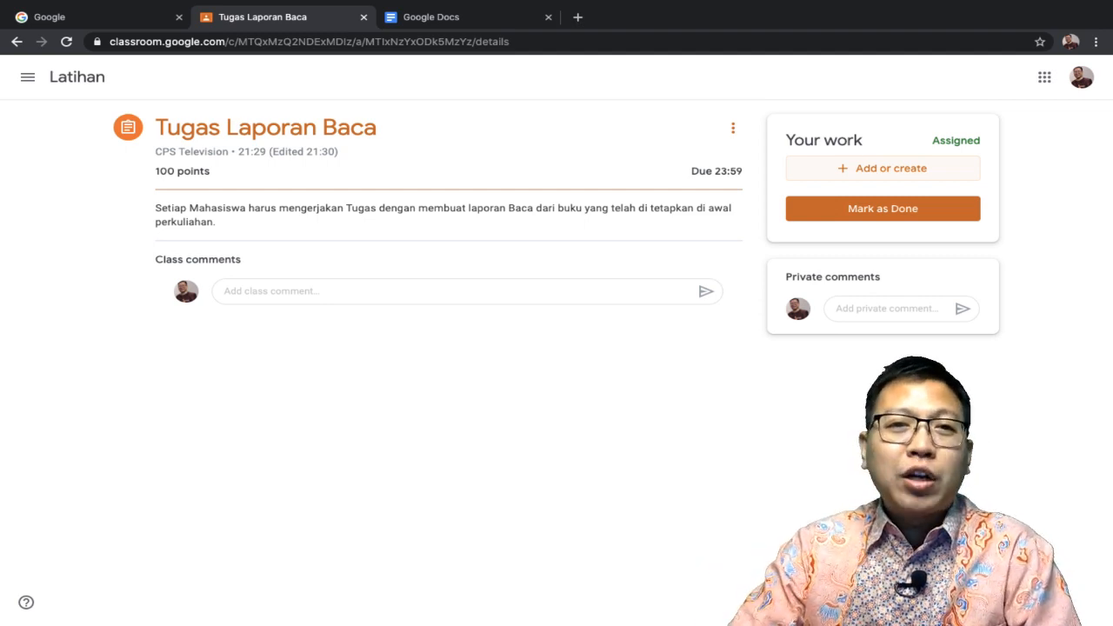
Step: Switch to Google Docs and browse the list of available Google apps
key(ctrl+Tab)
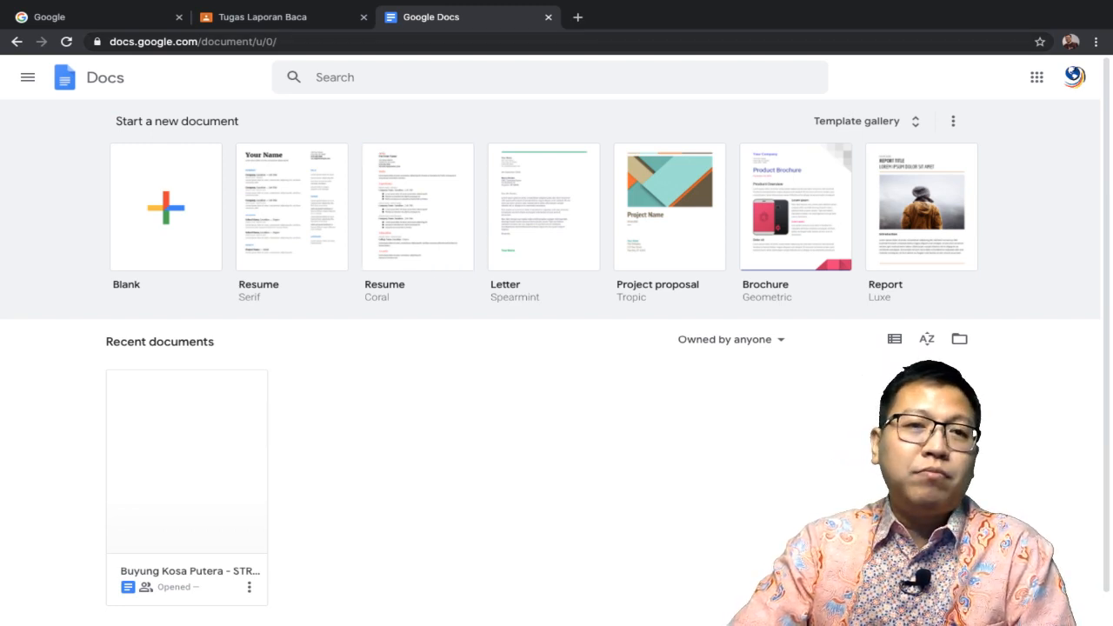
click(1036, 77)
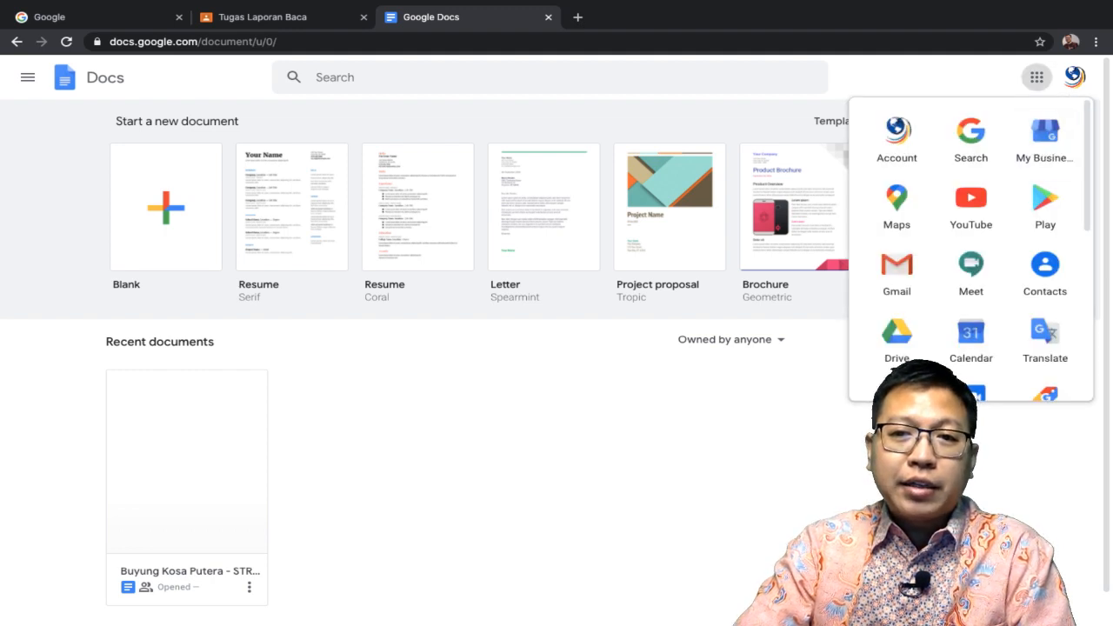
scroll(970, 249, down, 4)
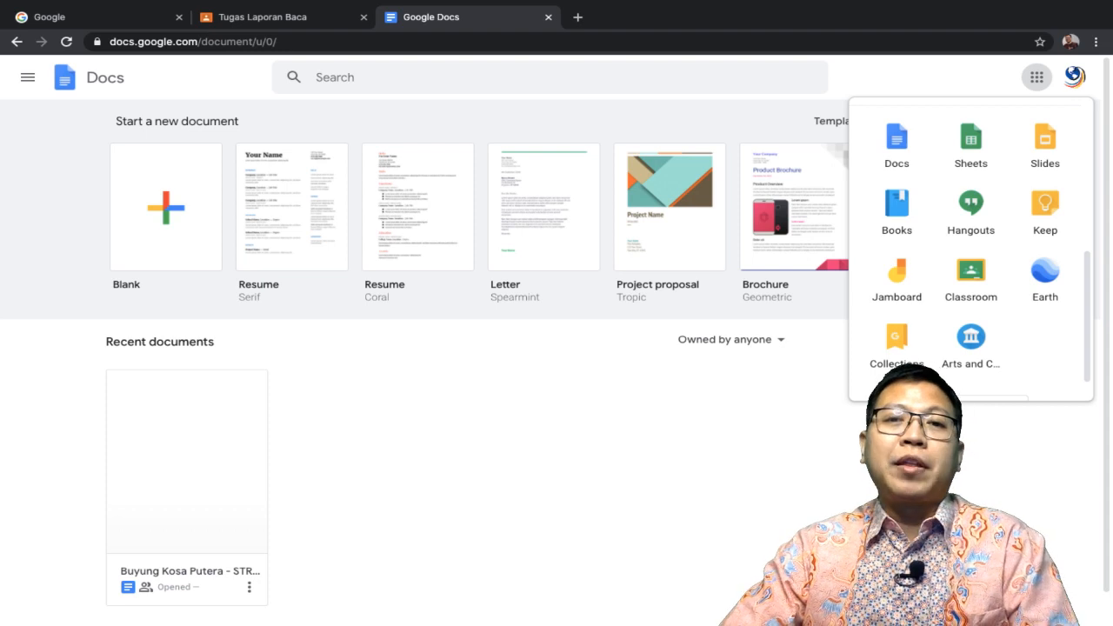
Step: Switch back to Google Classroom and attach the file LATIHAN TUGAS BACA.docx to the Tugas Laporan Baca assignment
click(295, 17)
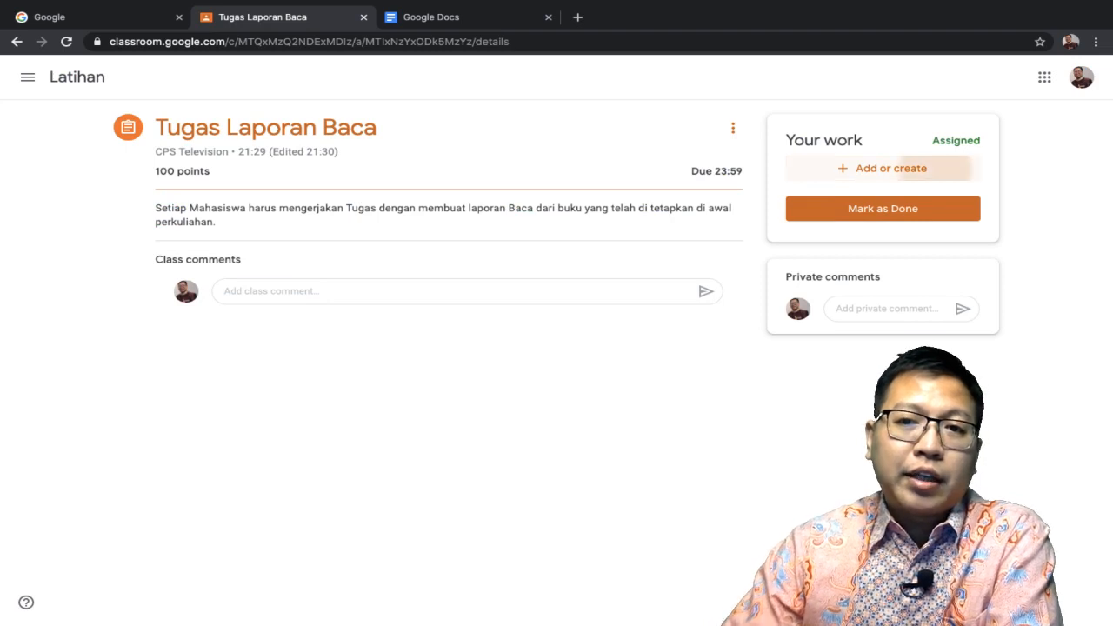
click(882, 168)
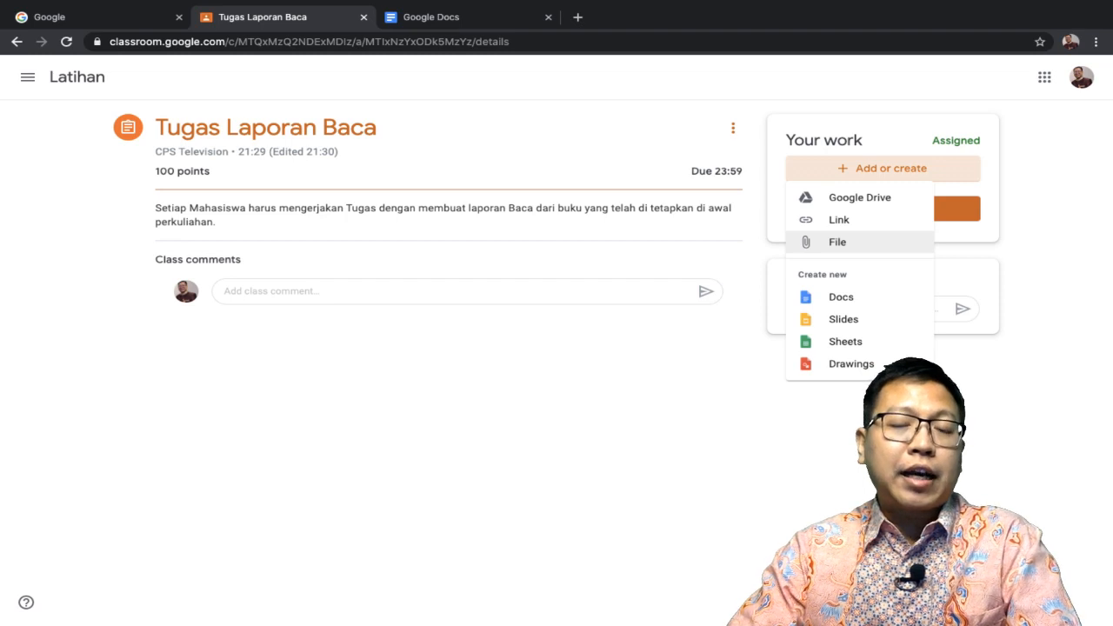
click(837, 242)
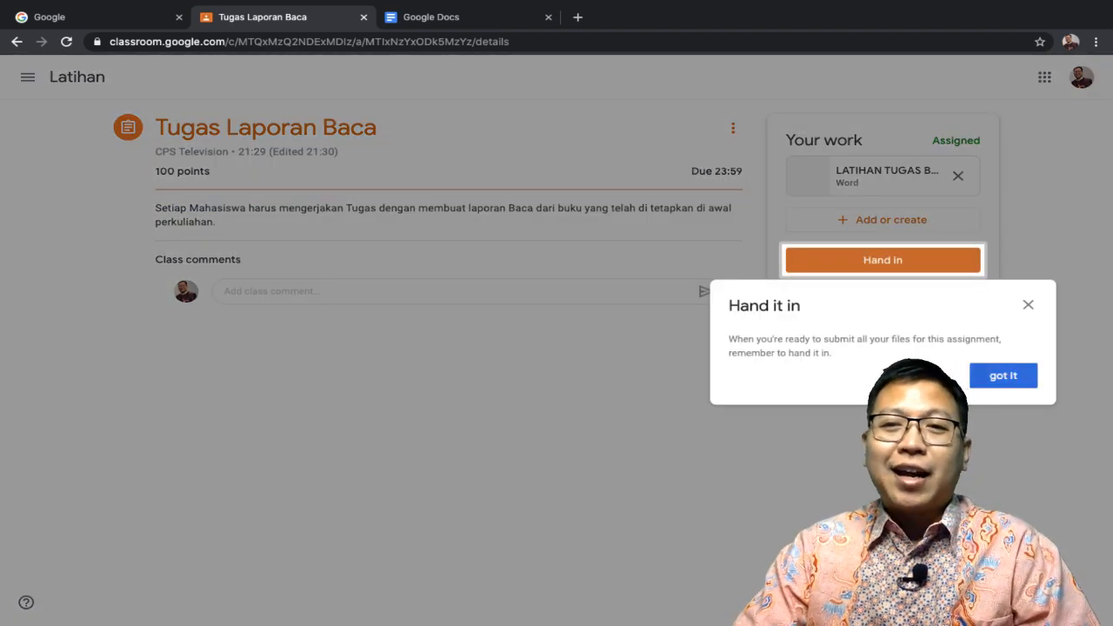
Step: Dismiss the submission tip and hand in the attached work for Tugas Laporan Baca
click(1028, 305)
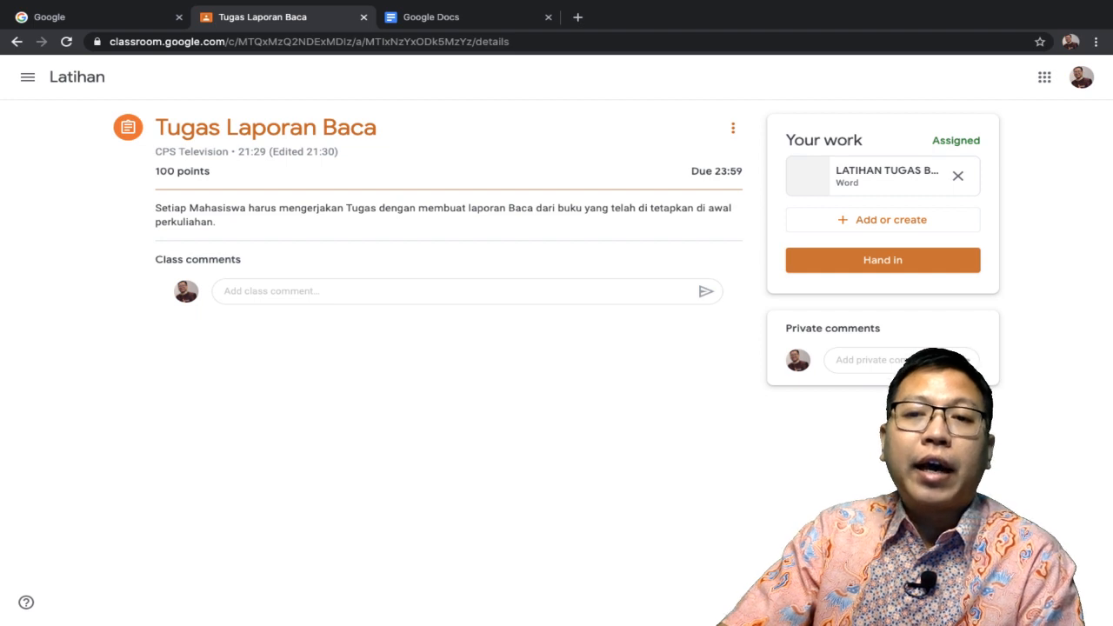
click(882, 259)
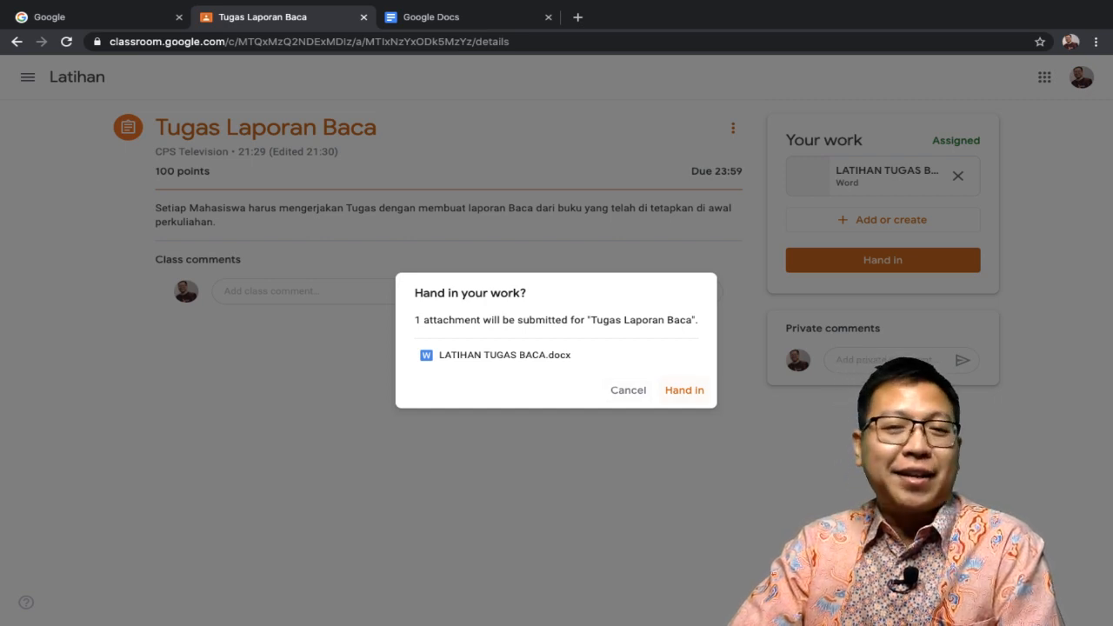
key(Return)
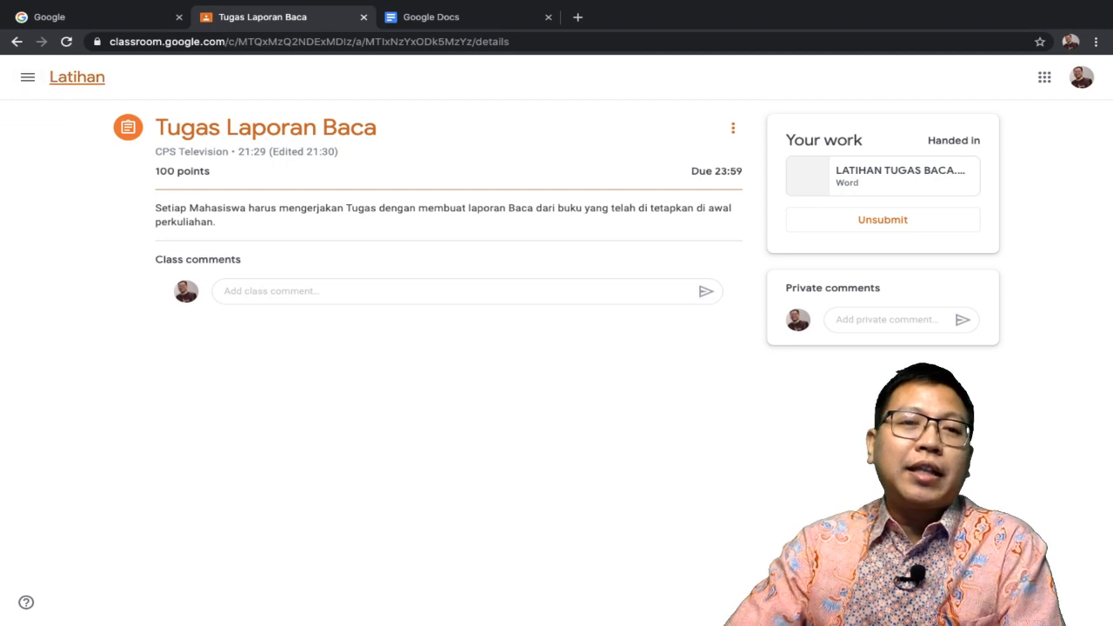
Step: Go back to the class and reopen Tugas Laporan Baca from the classwork to check its grade and private comments
click(77, 76)
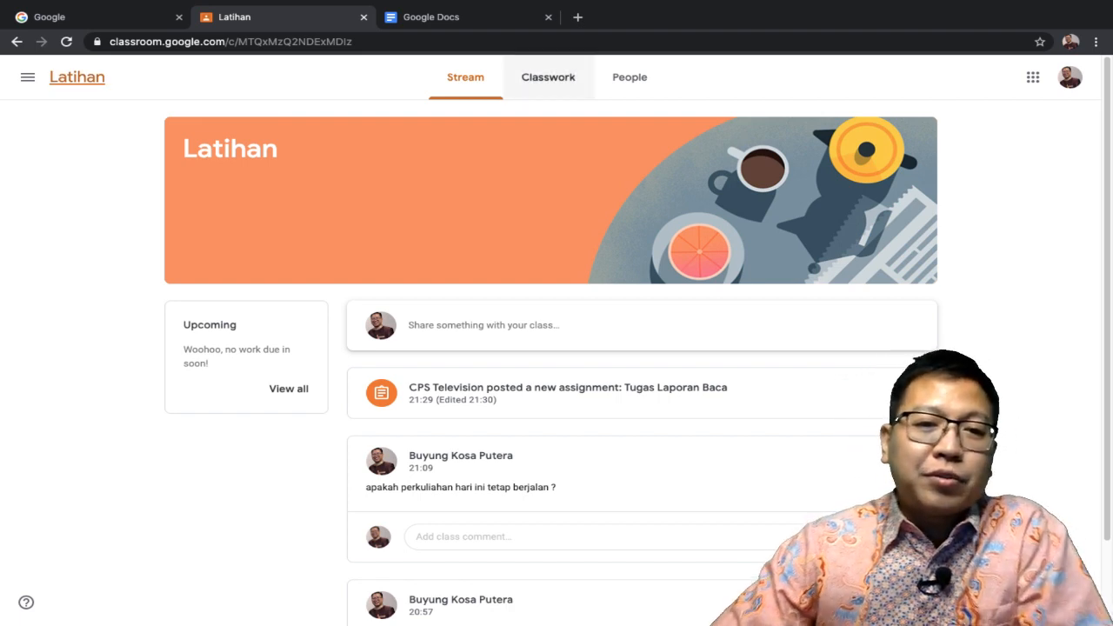
click(547, 77)
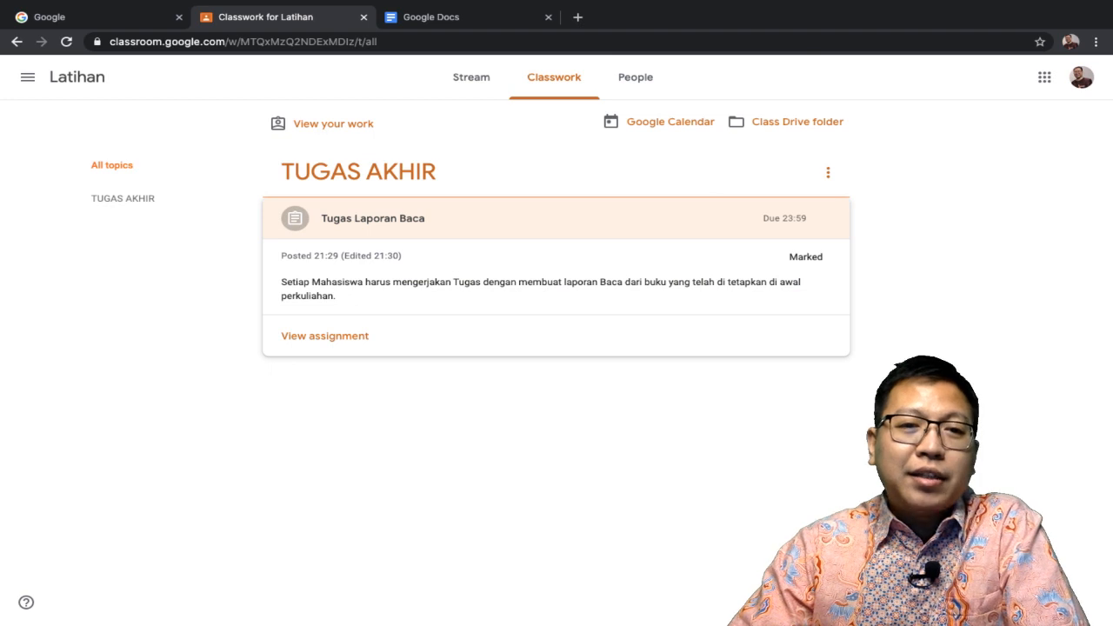
click(325, 336)
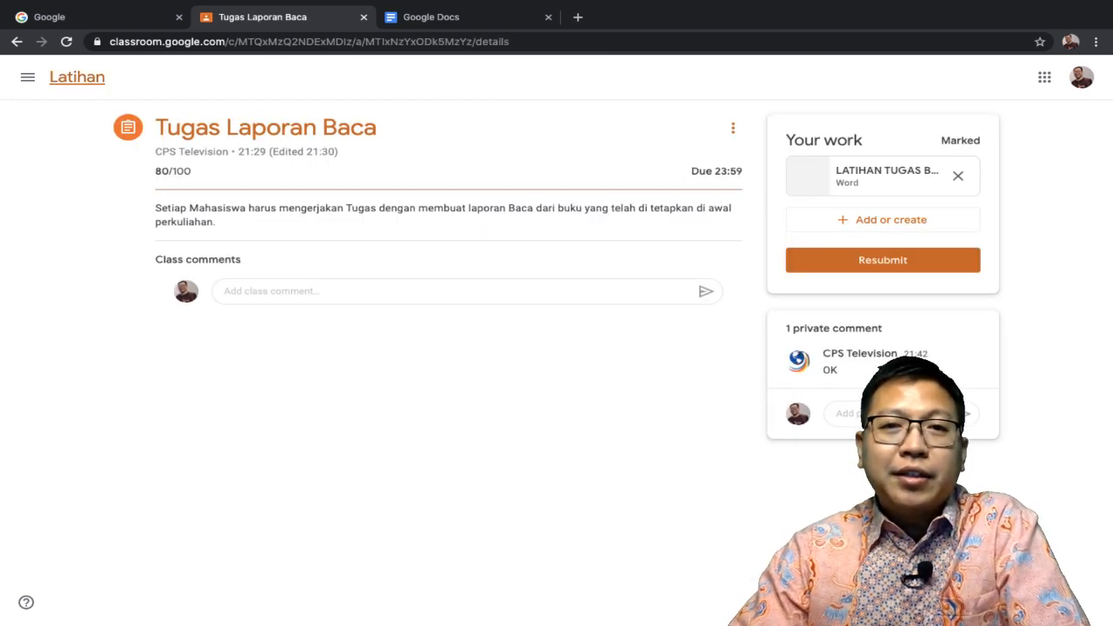
Step: View the people in the Latihan class, and open the submitted Tugas Laporan Baca assignment again from the classwork
click(76, 77)
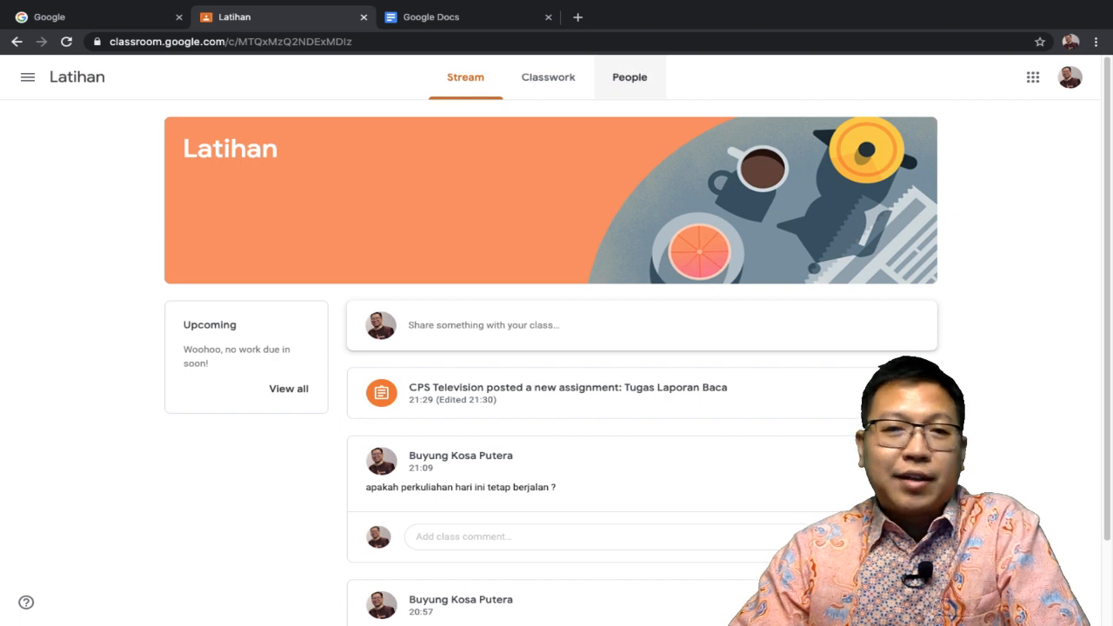
click(629, 76)
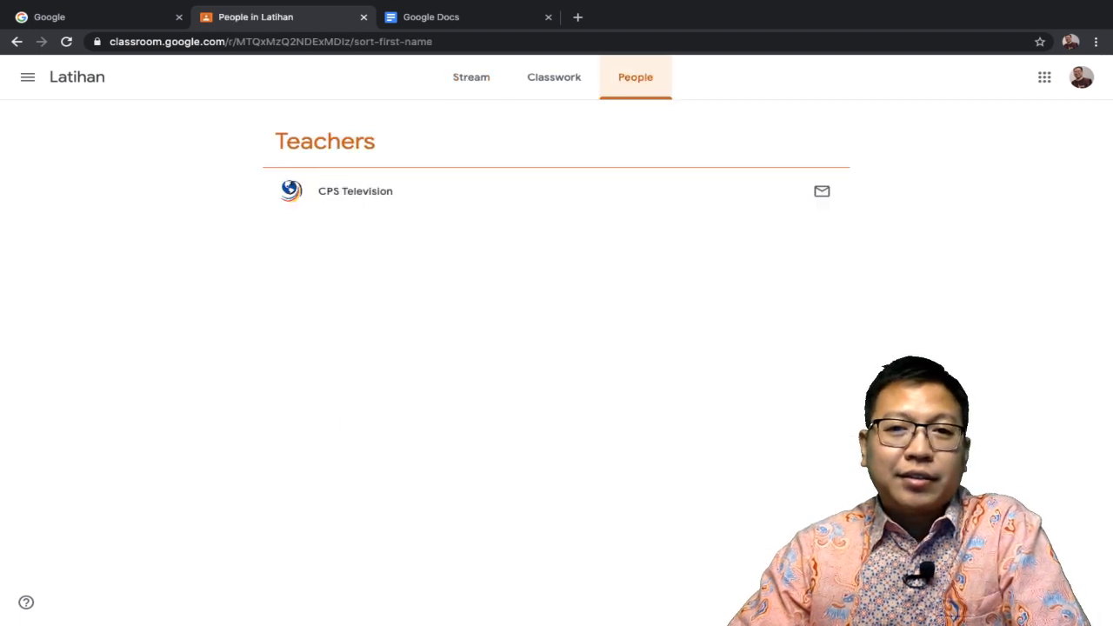
click(554, 77)
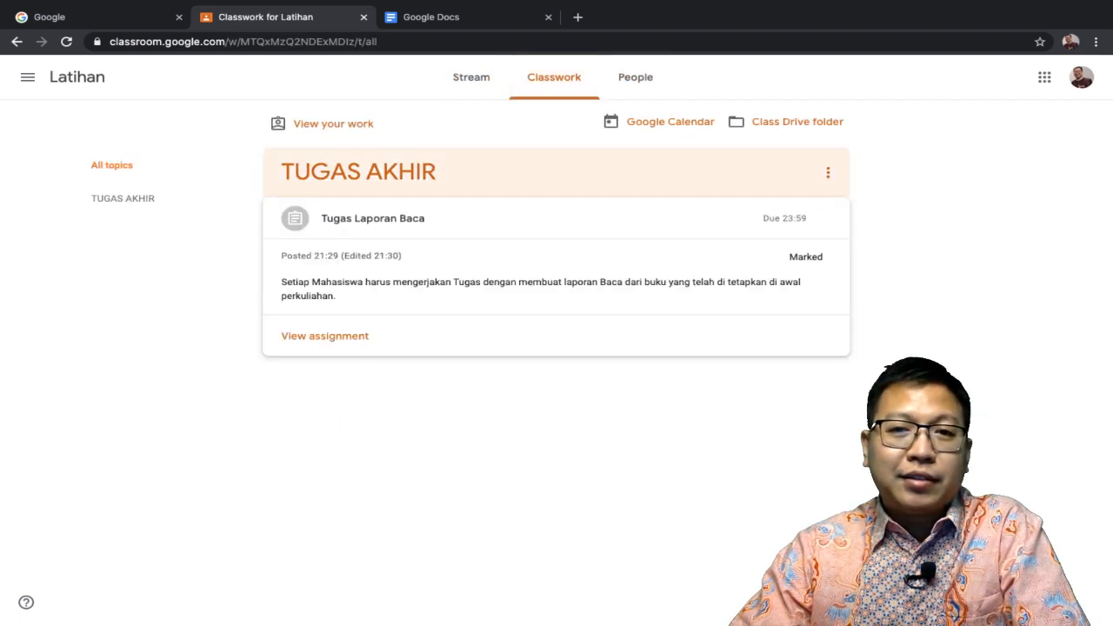
click(539, 218)
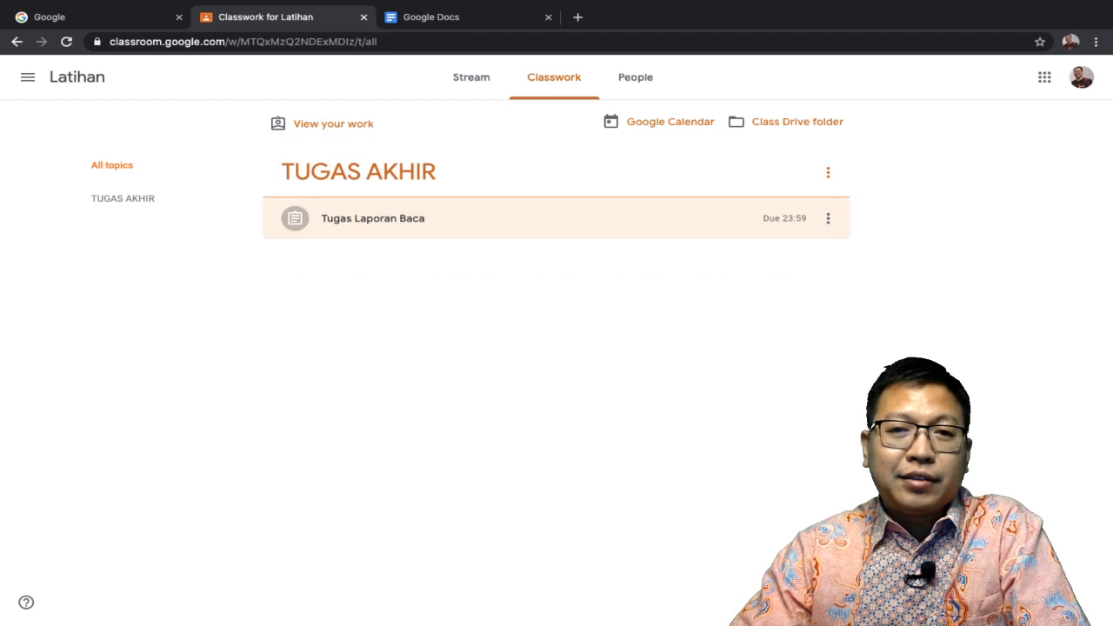
click(539, 218)
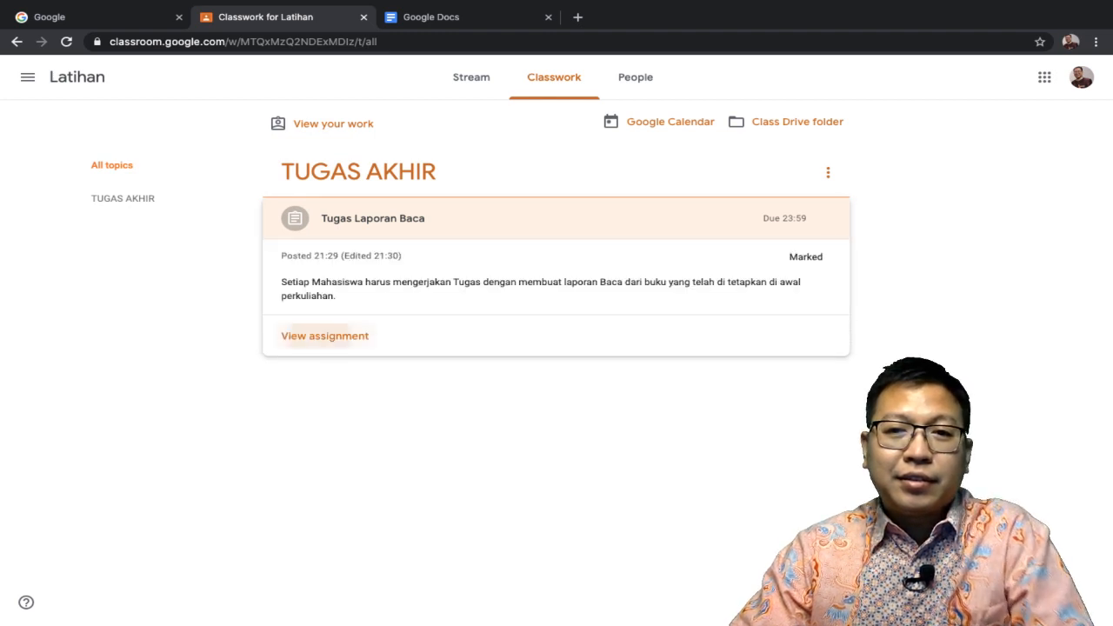
click(321, 336)
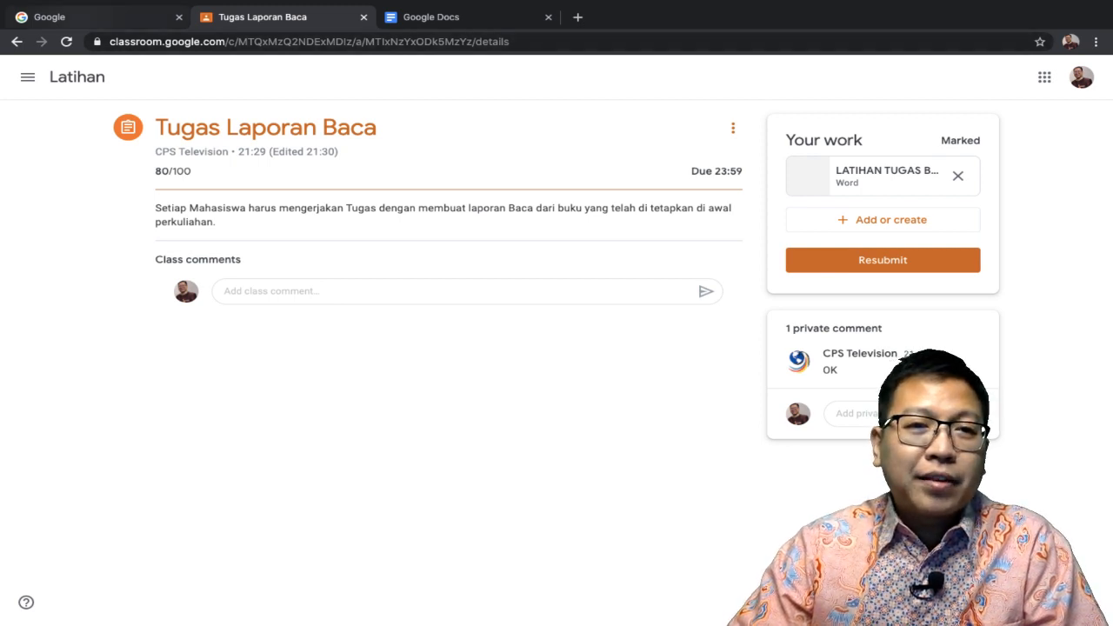
Step: Look over the list of taught and enrolled classes and choose the enrolled class Latihan
click(76, 77)
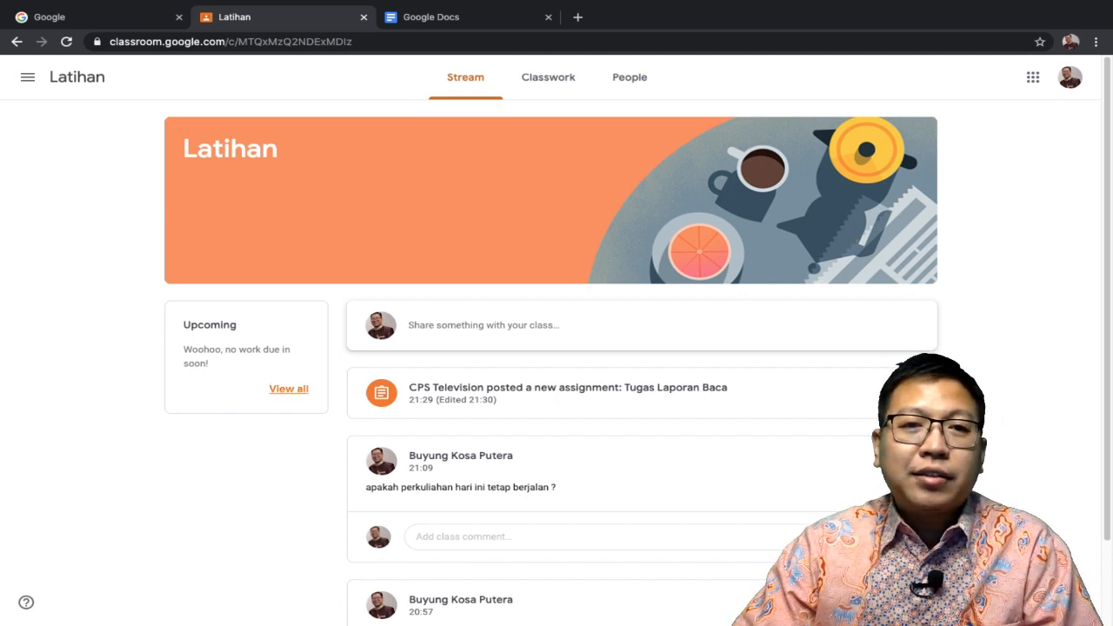
click(28, 77)
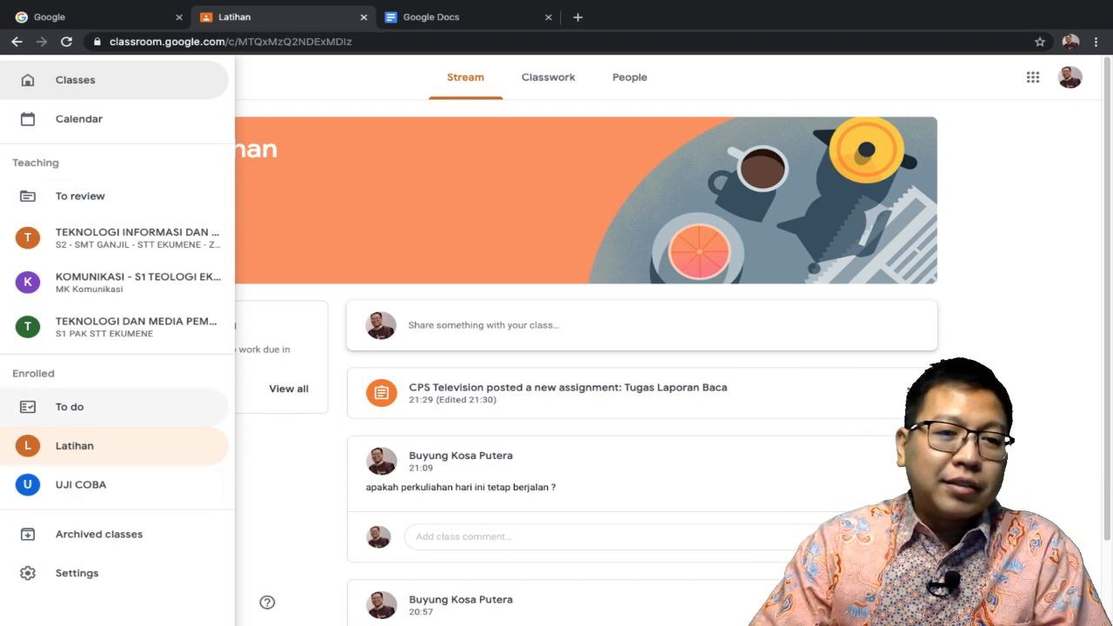
click(74, 445)
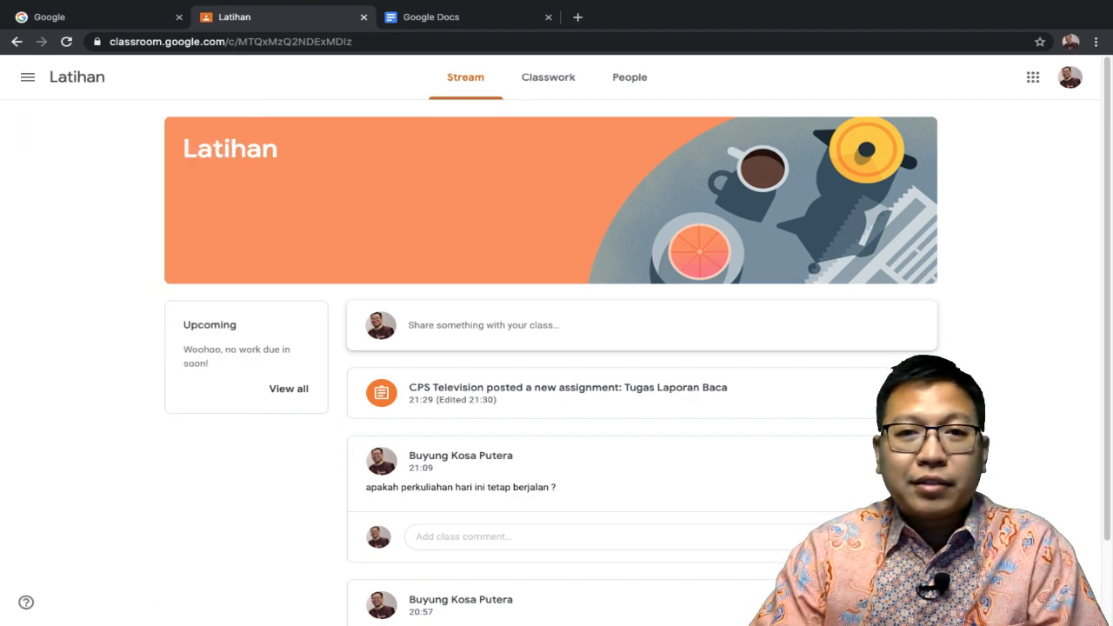
Step: View the overview of the student's own work in Latihan and open the full details of Tugas Laporan Baca from it
click(548, 77)
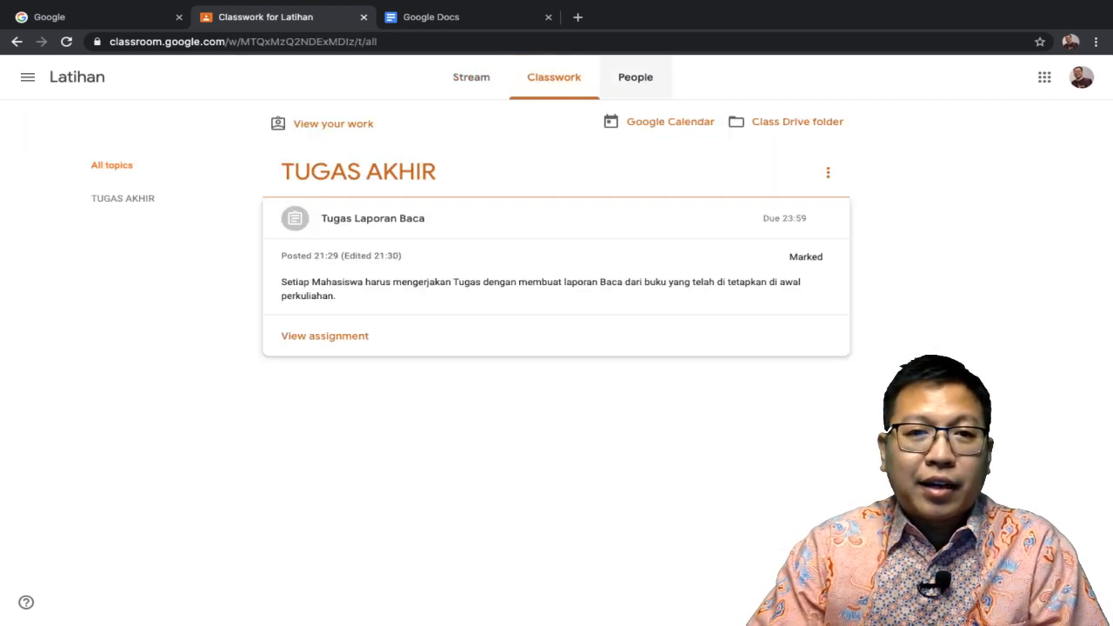
click(323, 123)
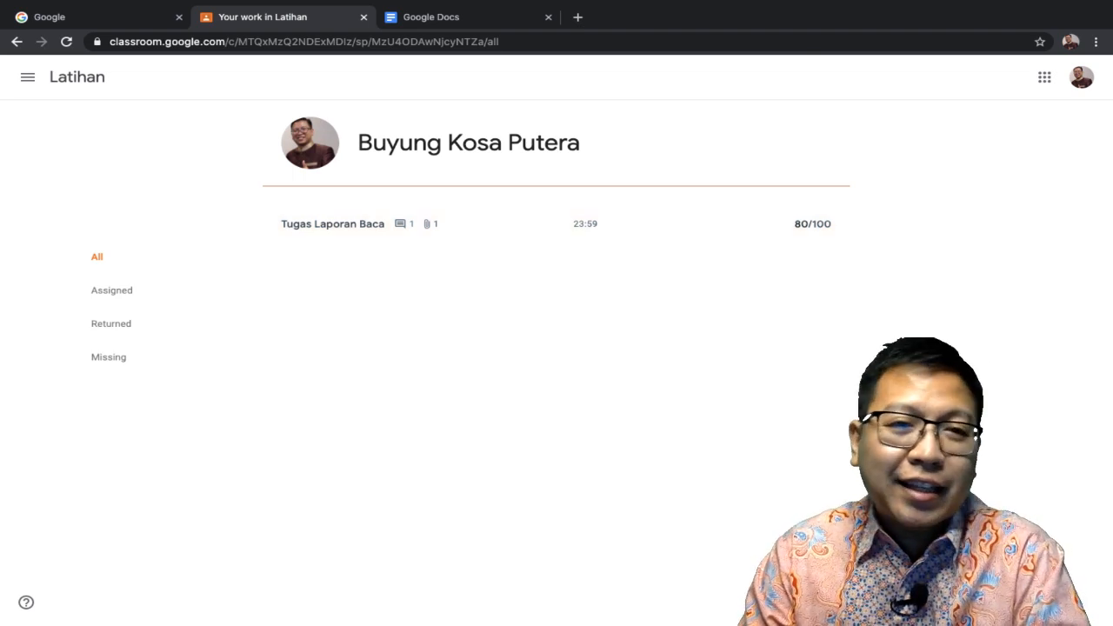
click(17, 41)
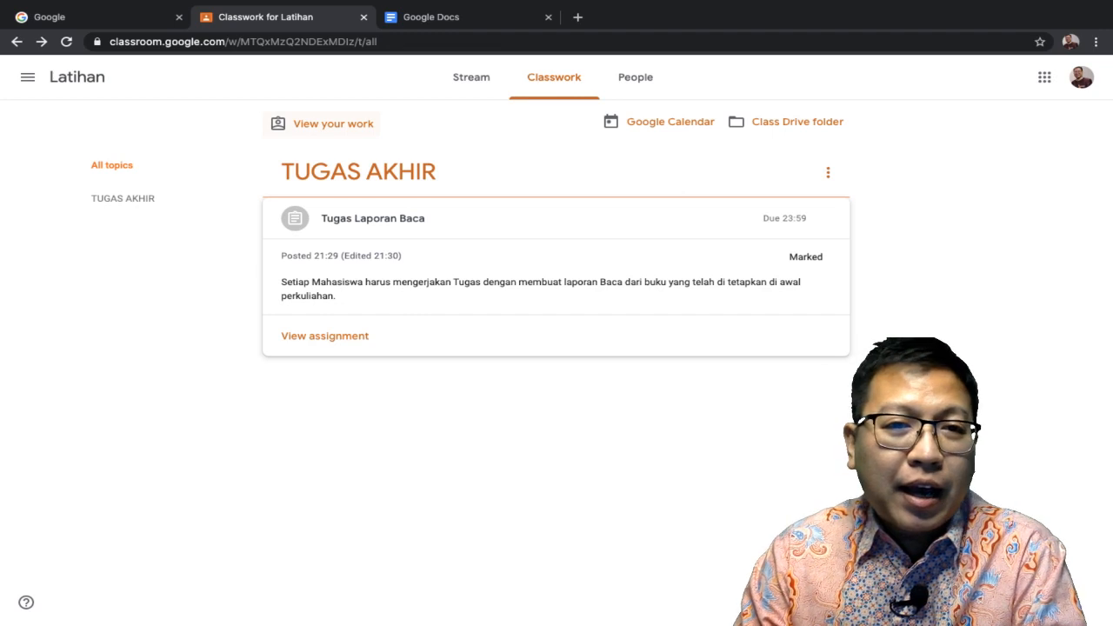
click(324, 124)
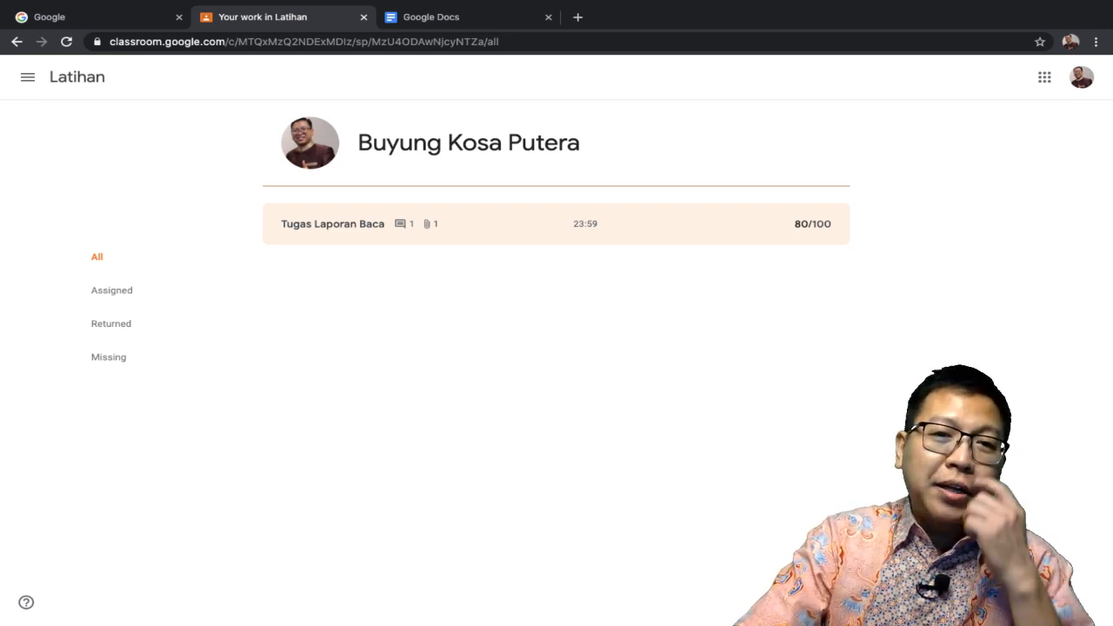
click(557, 224)
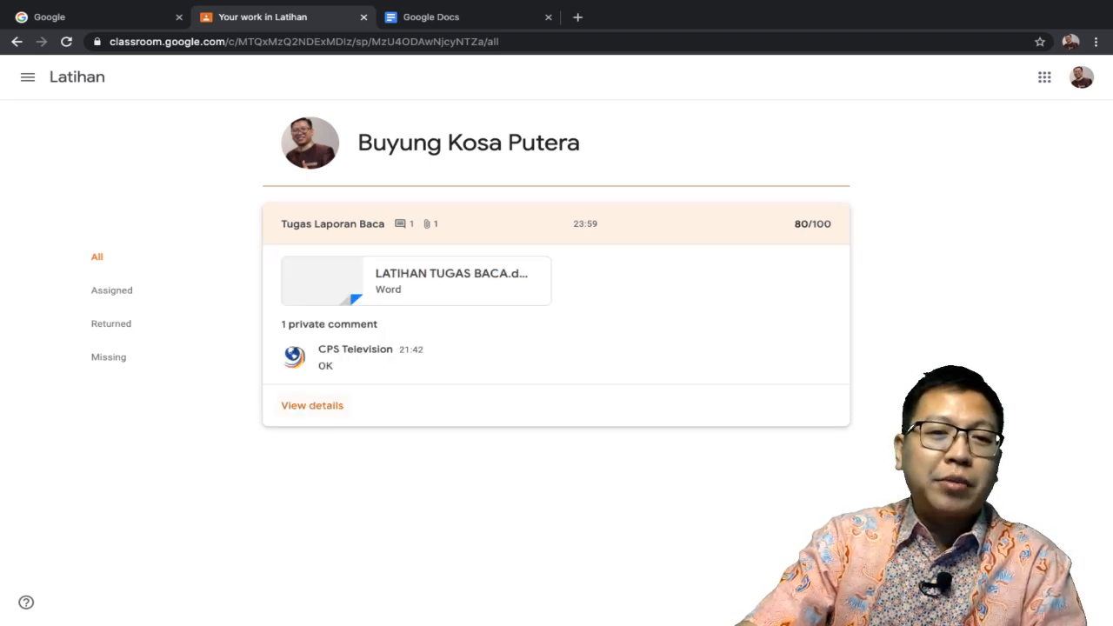
click(312, 405)
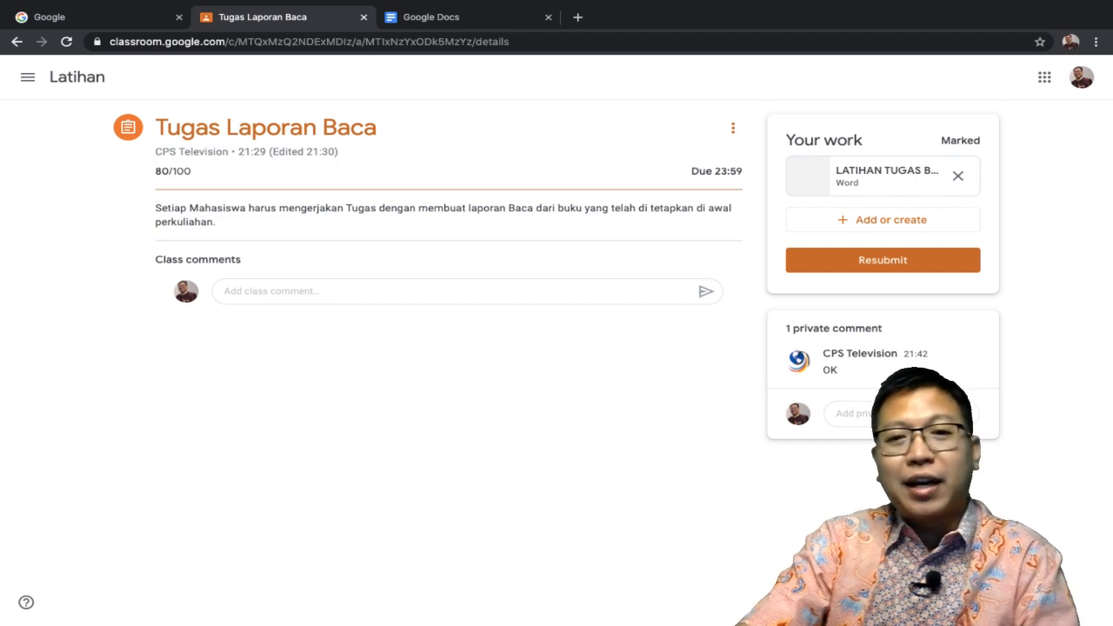